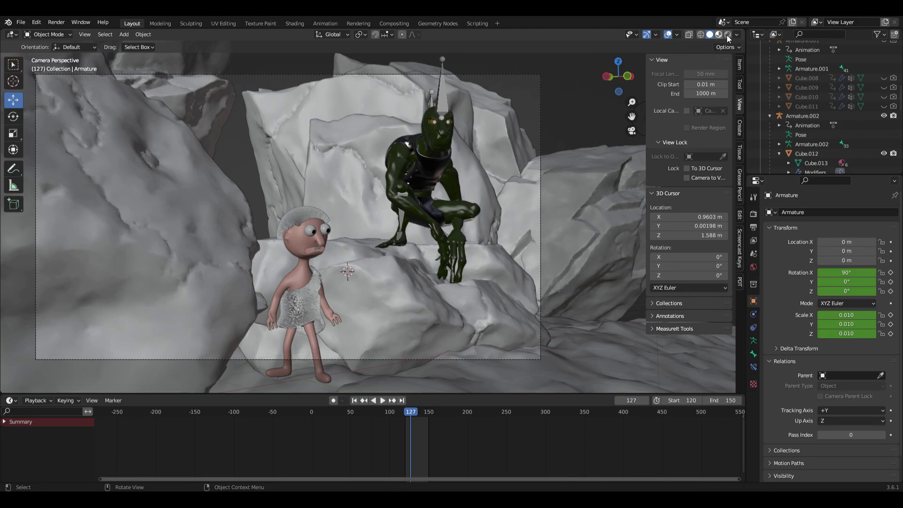
- Show the scene in Material Preview, browse the HDRI lighting choices, and view Cycles render settings
{"action": "left_click", "coordinate": [728, 37]}
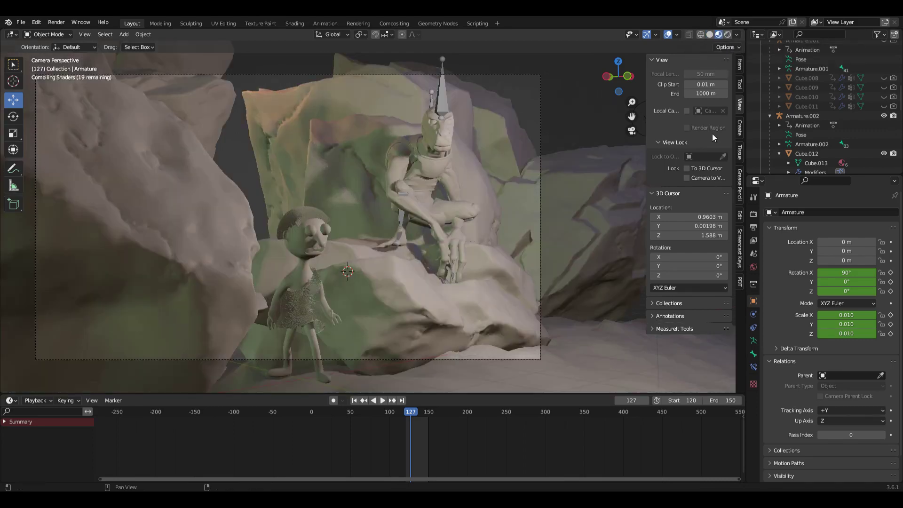
{"action": "left_click", "coordinate": [738, 36]}
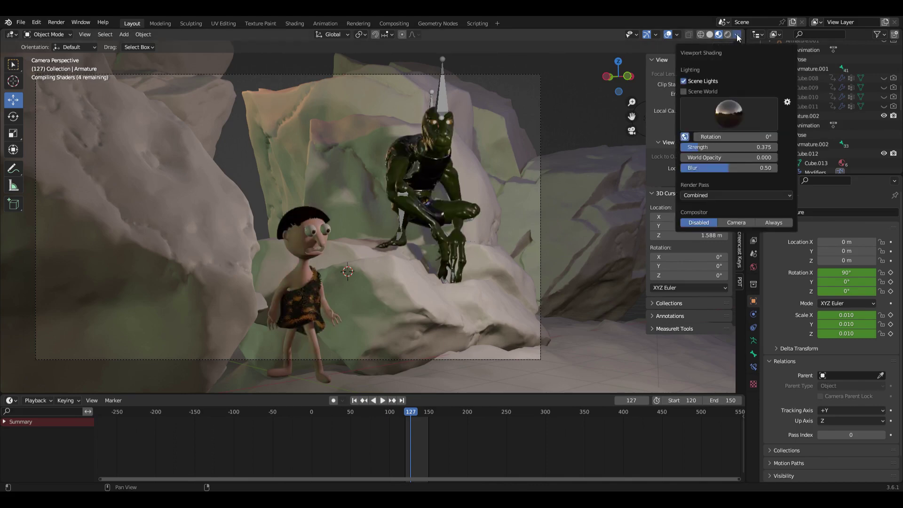
{"action": "left_click", "coordinate": [735, 117]}
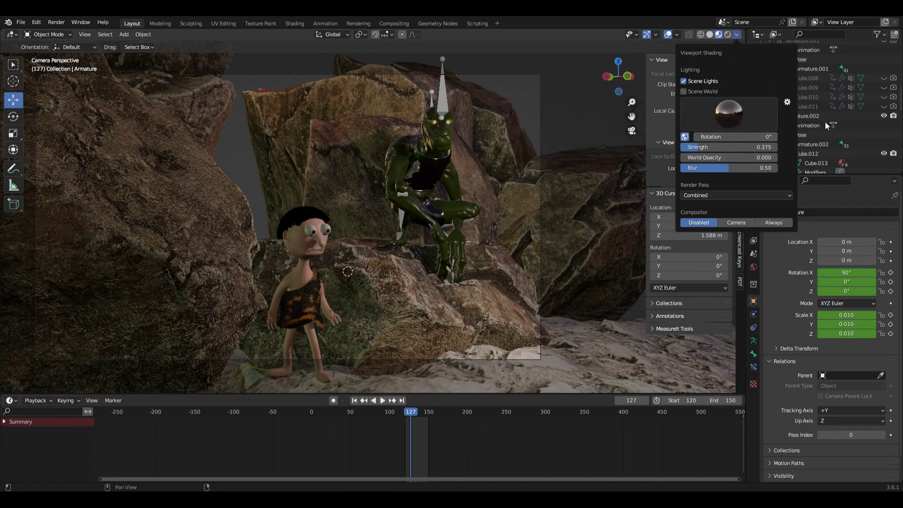
{"action": "left_click", "coordinate": [755, 216]}
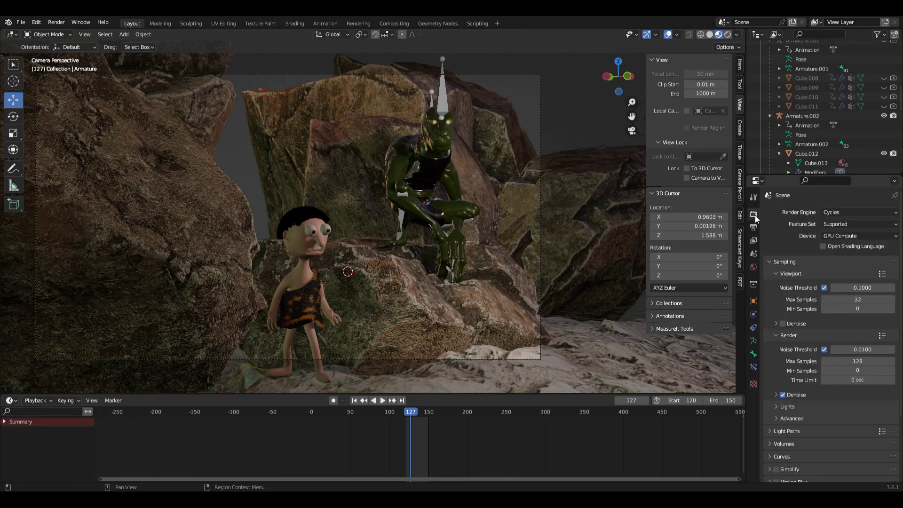
- Set the render engine to Eevee and return the viewport to Solid shading
{"action": "left_click", "coordinate": [855, 213]}
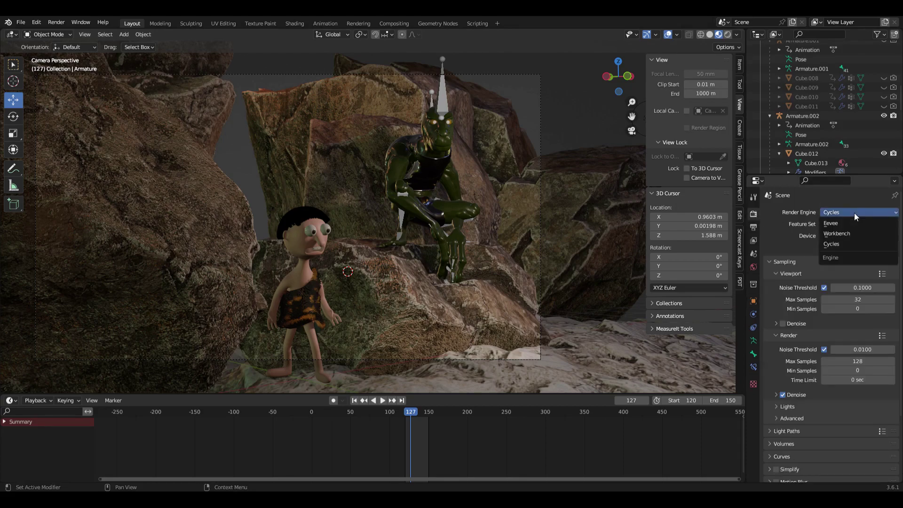
{"action": "left_click", "coordinate": [834, 226]}
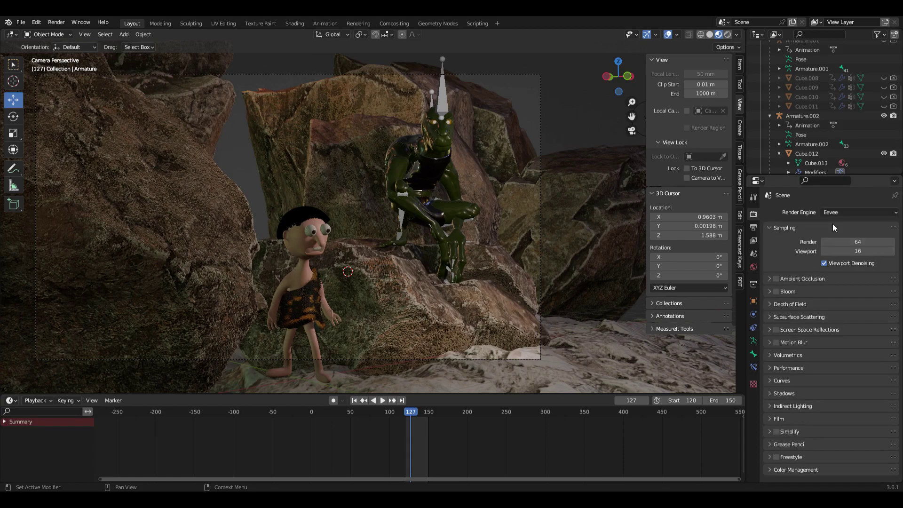
{"action": "left_click", "coordinate": [737, 35]}
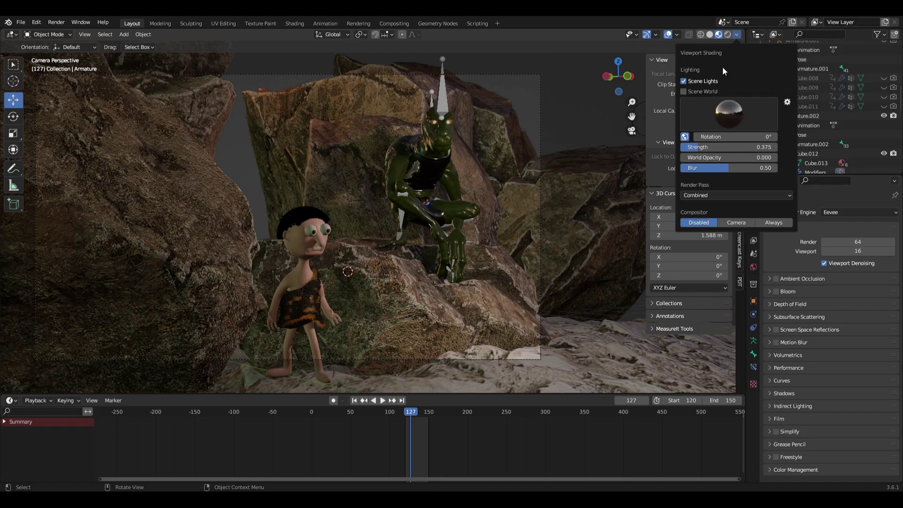
{"action": "left_click", "coordinate": [710, 33]}
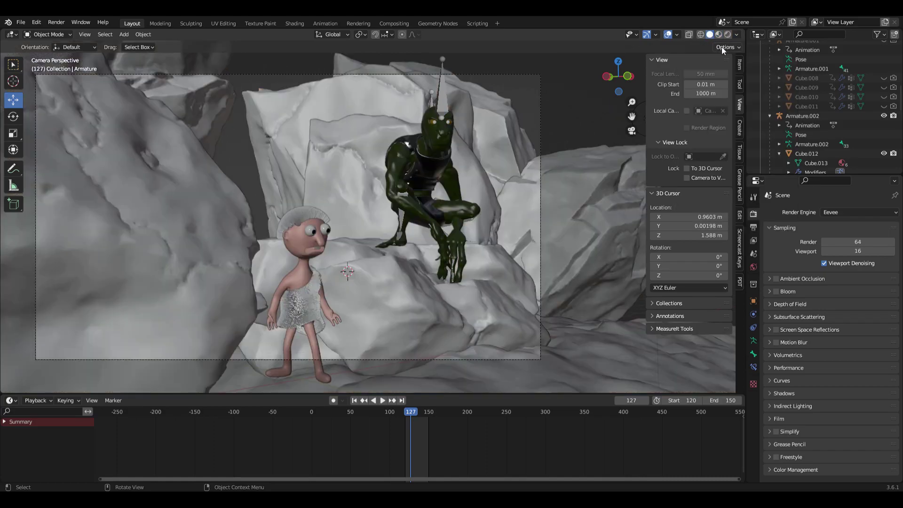
- Set the render engine back to Cycles and use MatCap lighting with Object colour
{"action": "left_click", "coordinate": [842, 210]}
{"action": "left_click", "coordinate": [851, 244]}
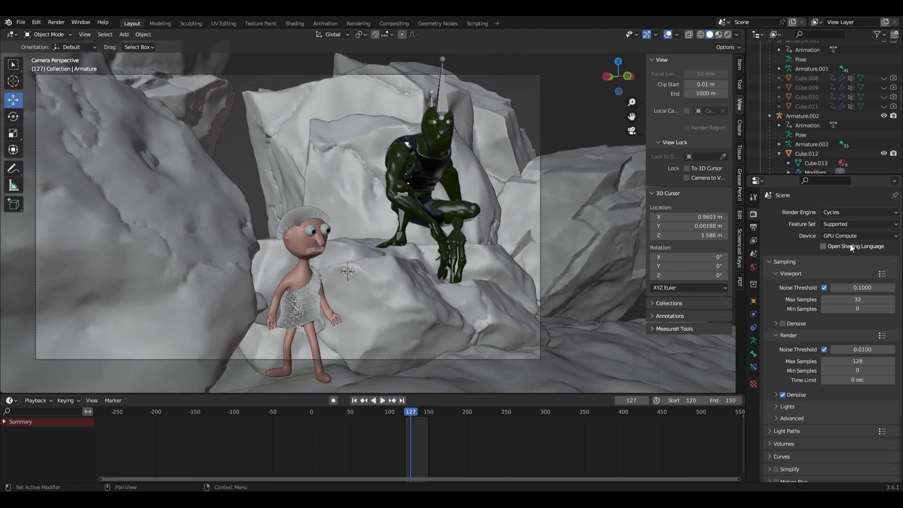
{"action": "left_click", "coordinate": [738, 34]}
{"action": "left_click", "coordinate": [729, 80]}
{"action": "left_click", "coordinate": [734, 103]}
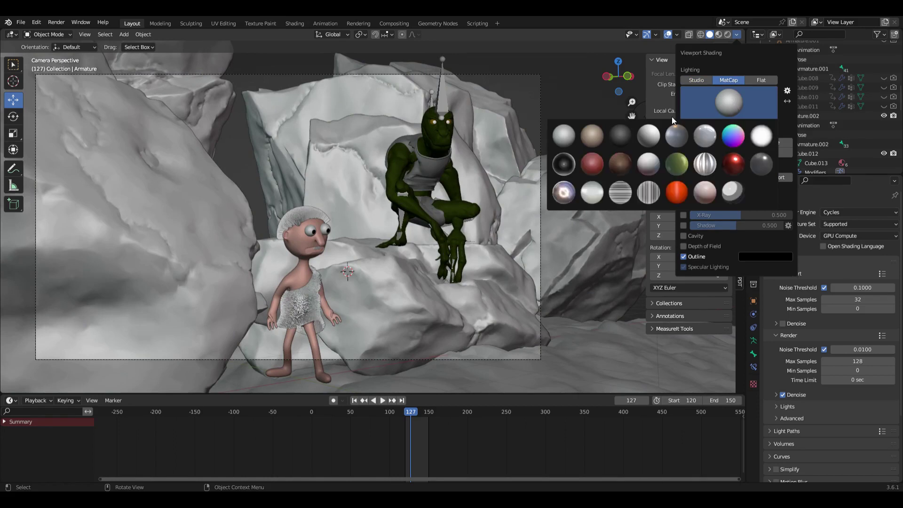
{"action": "left_click", "coordinate": [568, 133]}
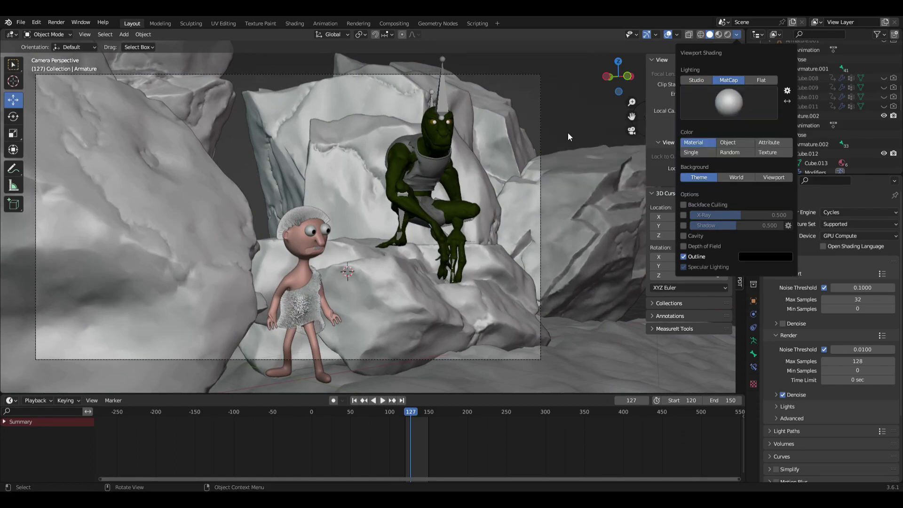
{"action": "left_click", "coordinate": [735, 144]}
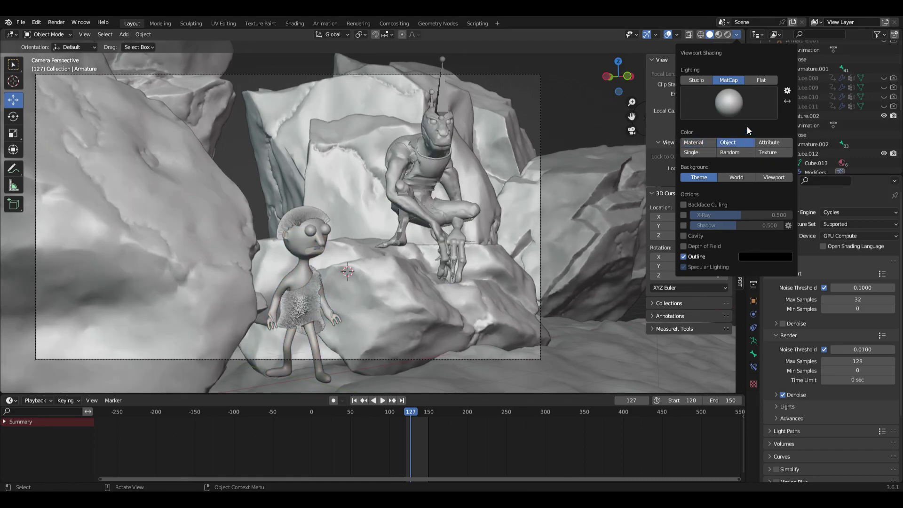
- Try the white, red and orange matcaps, then settle on the plain grey clay matcap
{"action": "left_click", "coordinate": [730, 103]}
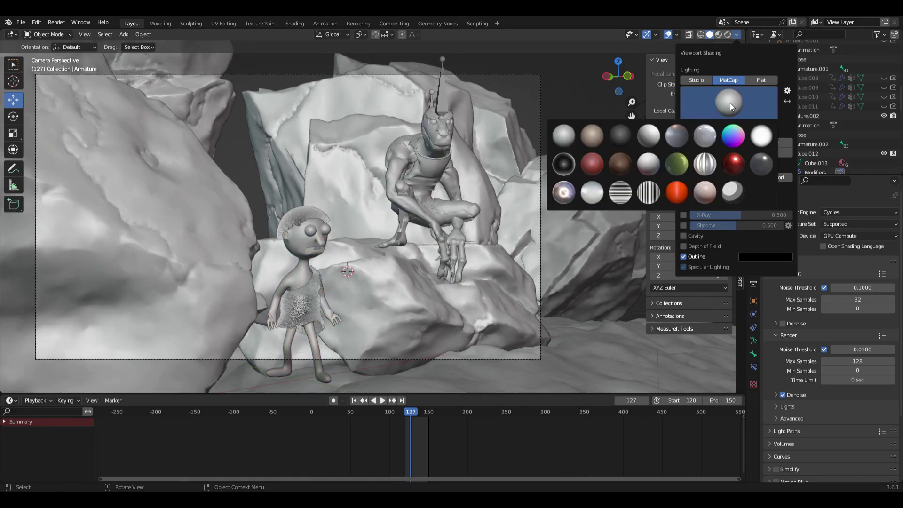
{"action": "left_click", "coordinate": [752, 131]}
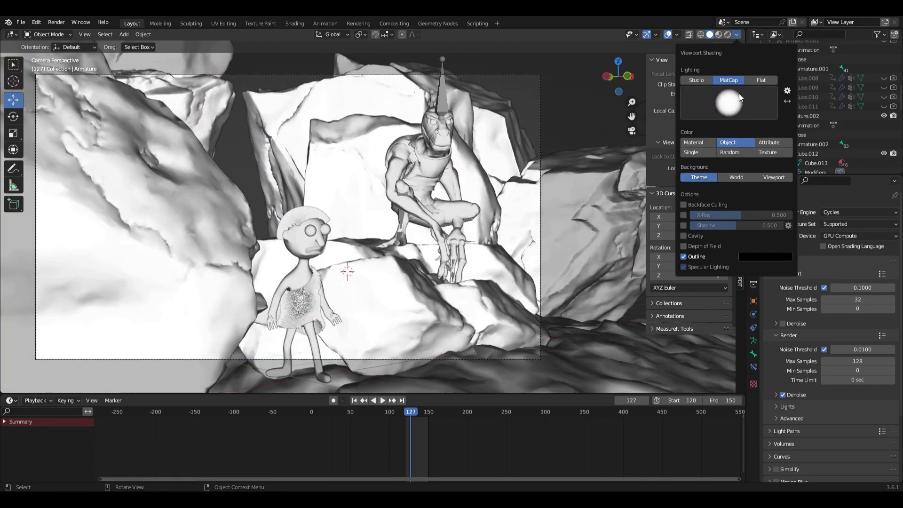
{"action": "left_click", "coordinate": [746, 110]}
{"action": "left_click", "coordinate": [731, 164]}
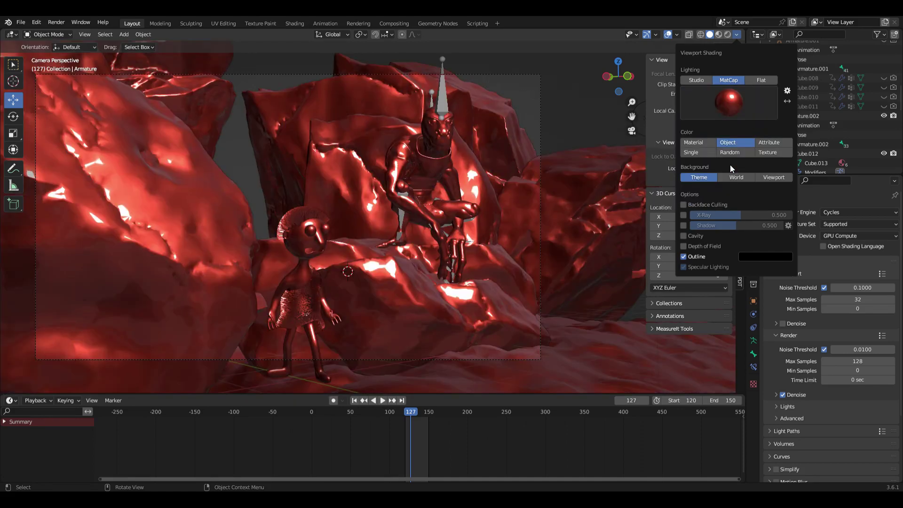
{"action": "left_click", "coordinate": [736, 100]}
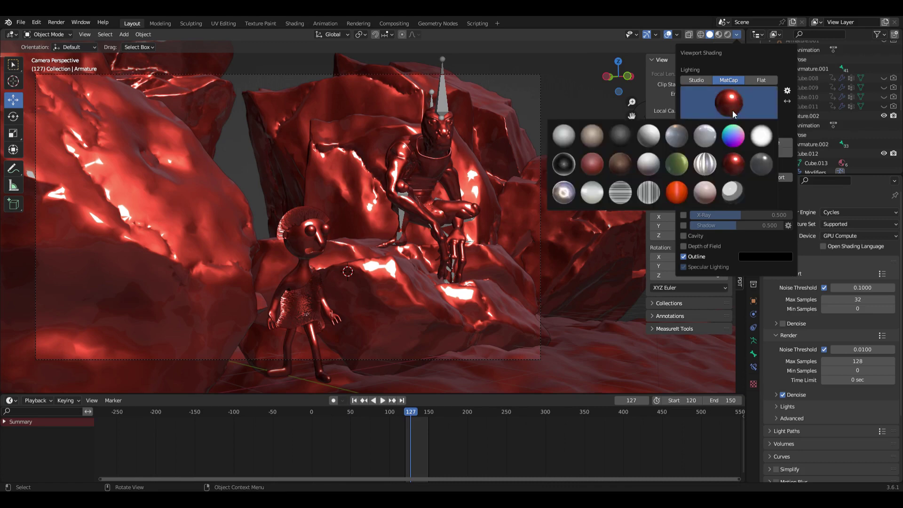
{"action": "left_click", "coordinate": [676, 195]}
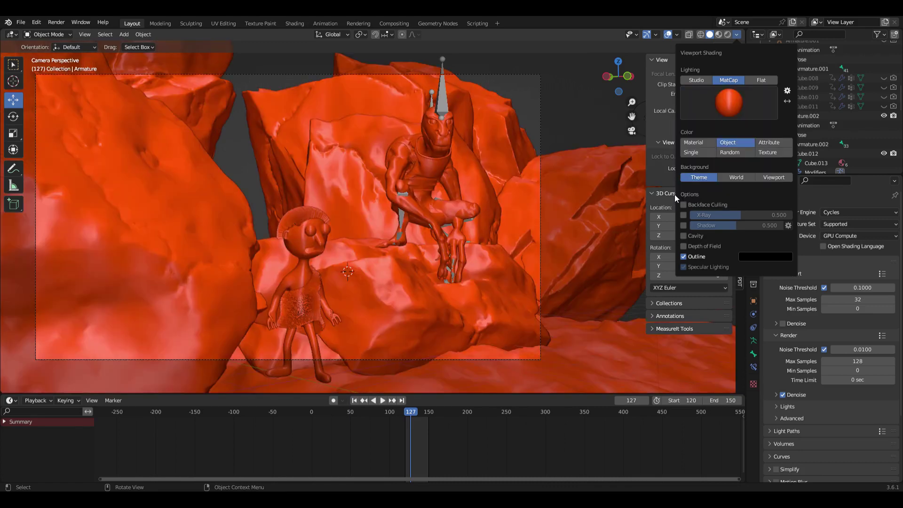
{"action": "left_click", "coordinate": [721, 107]}
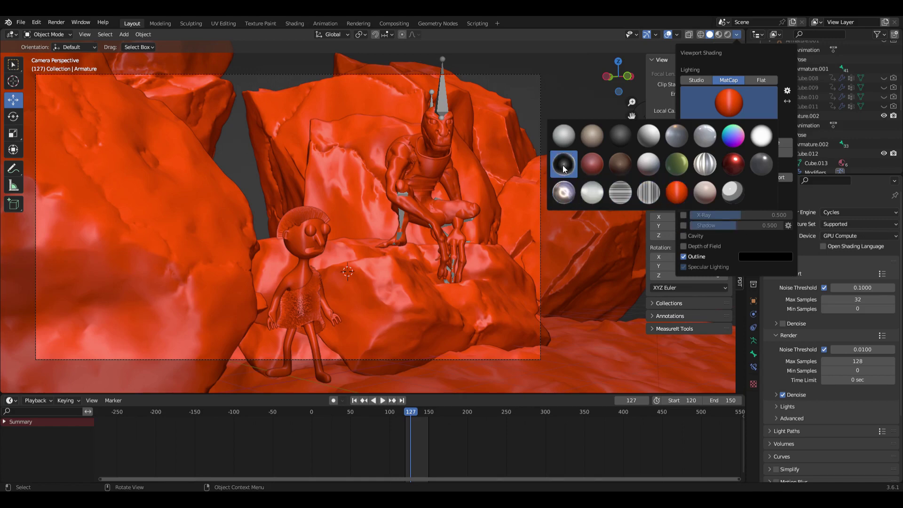
{"action": "left_click", "coordinate": [562, 142]}
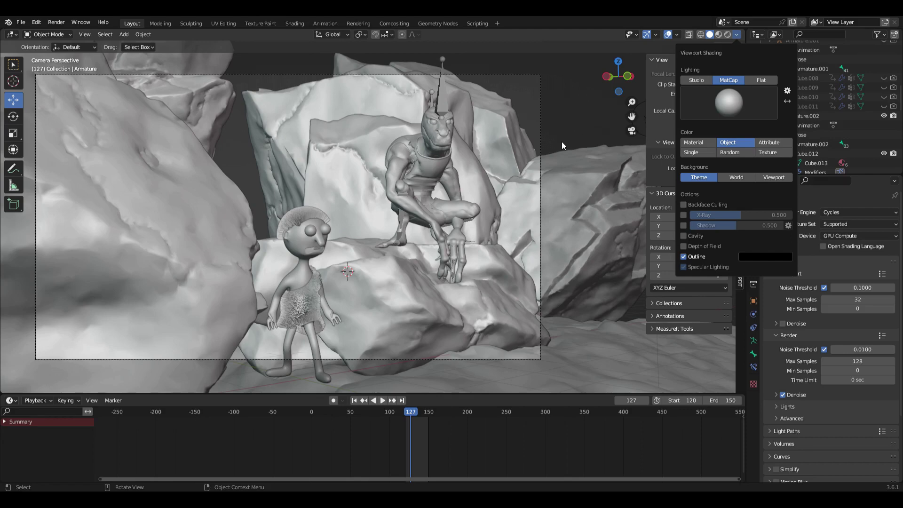
- Render a still image of the grey clay viewport and view it in the Rendering workspace
{"action": "left_click", "coordinate": [84, 35]}
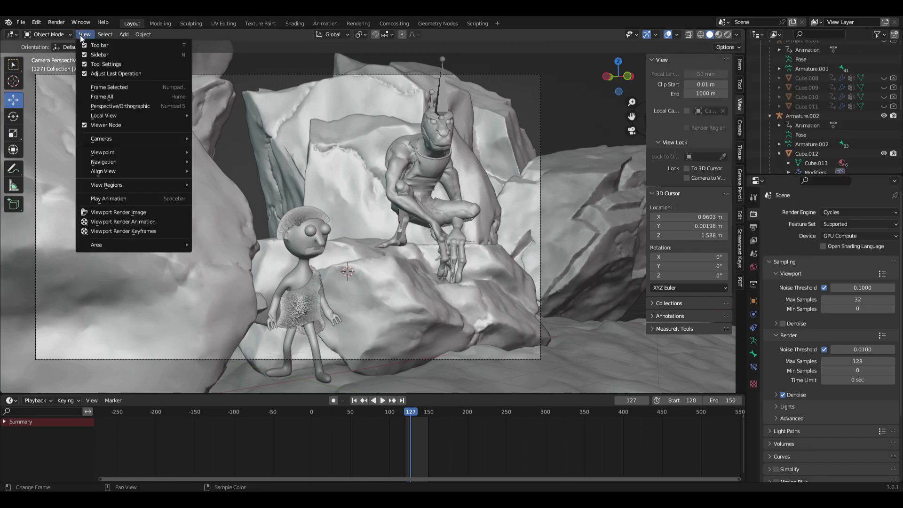
{"action": "left_click", "coordinate": [138, 212]}
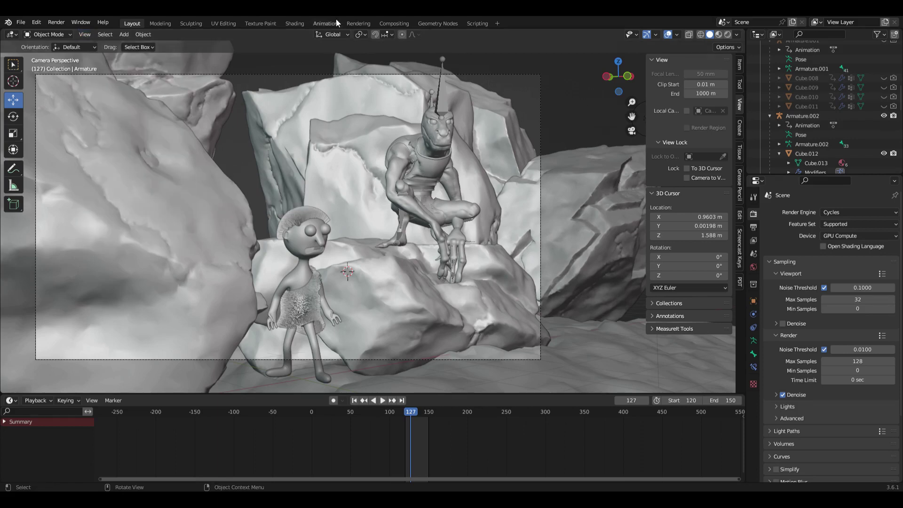
{"action": "left_click", "coordinate": [357, 23]}
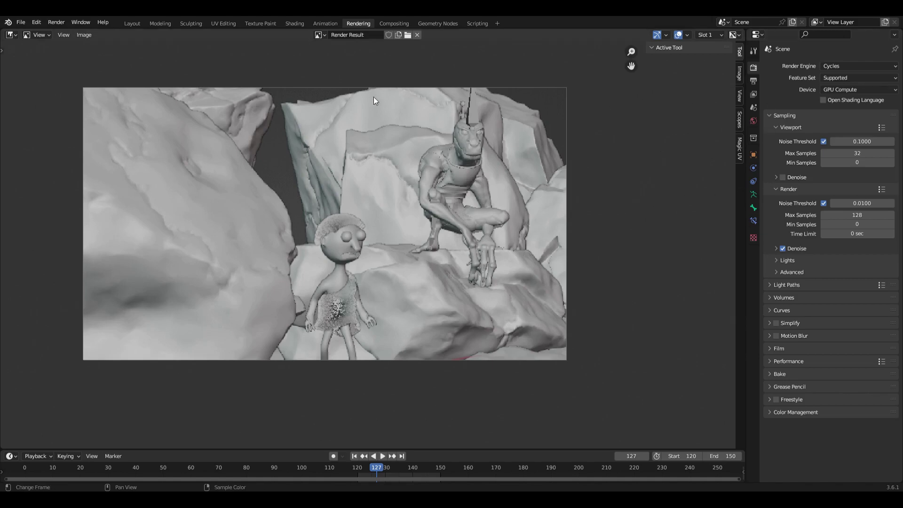
- Return to the Layout workspace and show the live Cycles render in the viewport
{"action": "left_click", "coordinate": [132, 24]}
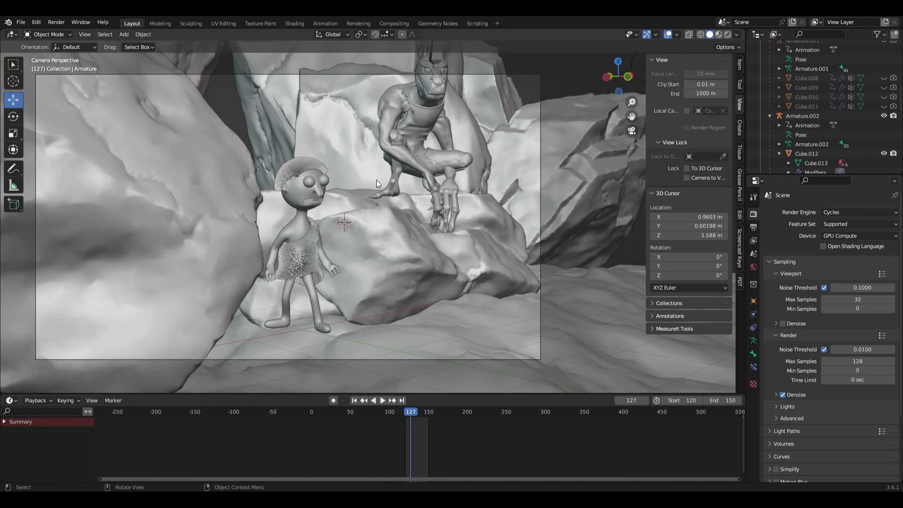
{"action": "left_click", "coordinate": [720, 34]}
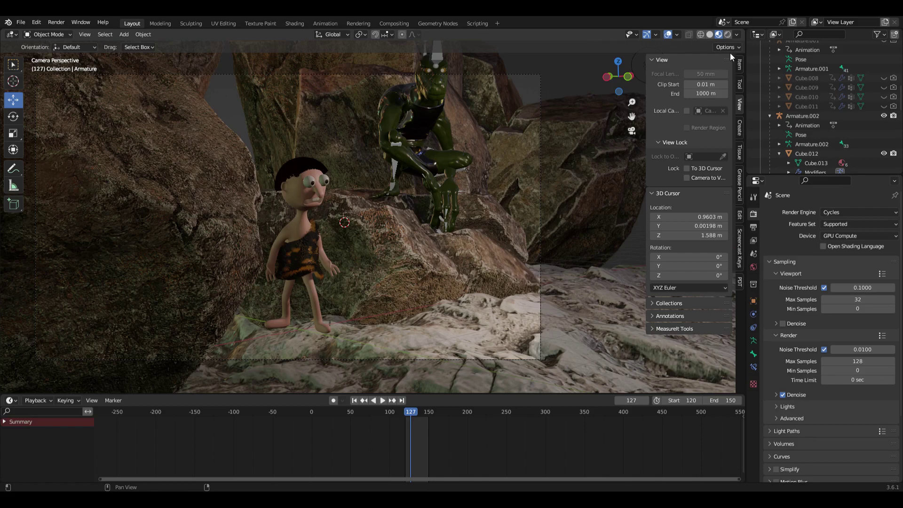
{"action": "left_click", "coordinate": [726, 35]}
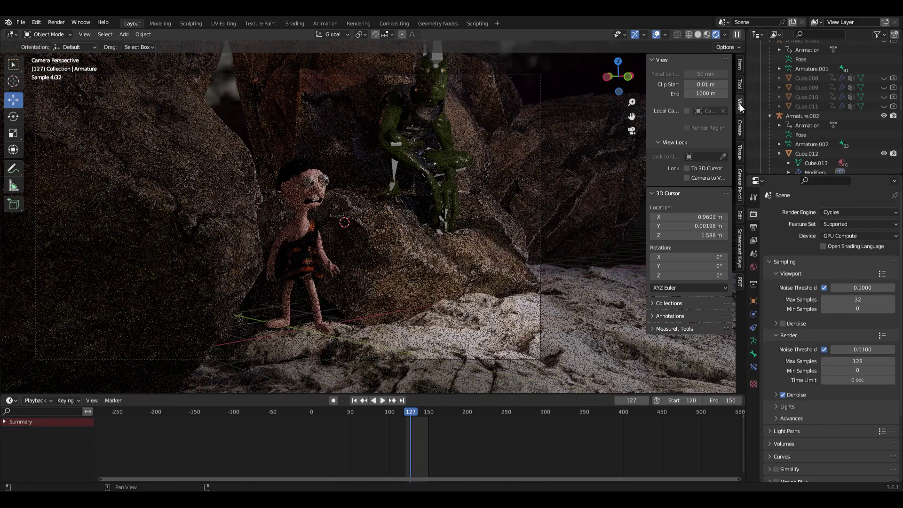
- Reframe the camera shot slightly with Lock Camera to View, then unlock it
{"action": "left_click", "coordinate": [709, 178]}
{"action": "middle_click_drag", "start_coordinate": [443, 226], "coordinate": [431, 239]}
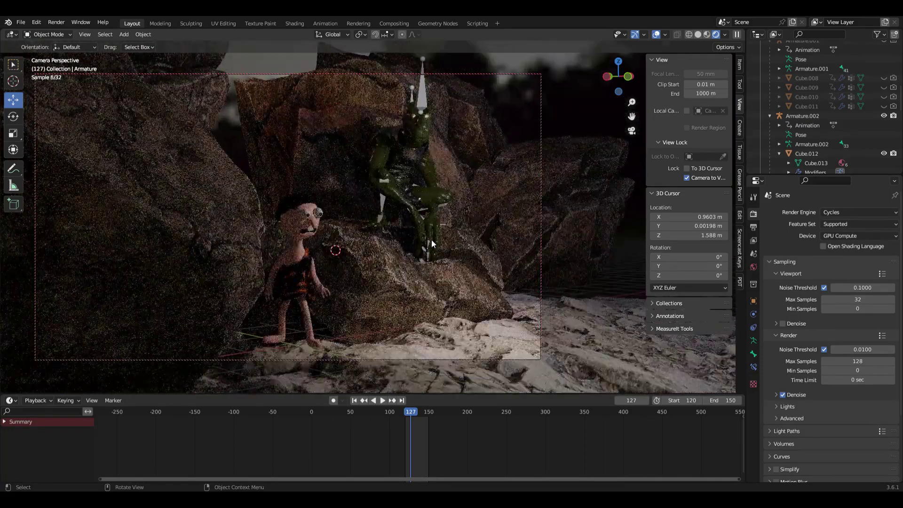
{"action": "left_click", "coordinate": [692, 178]}
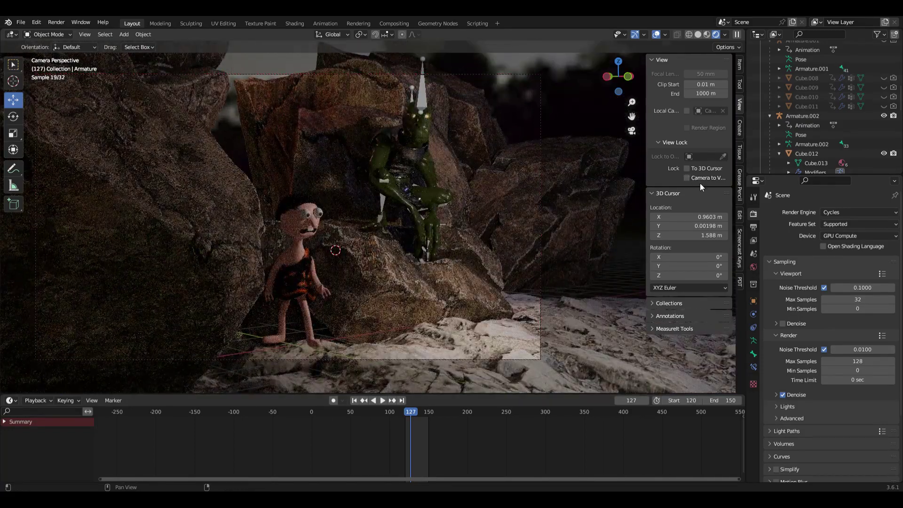
{"action": "left_click", "coordinate": [753, 241]}
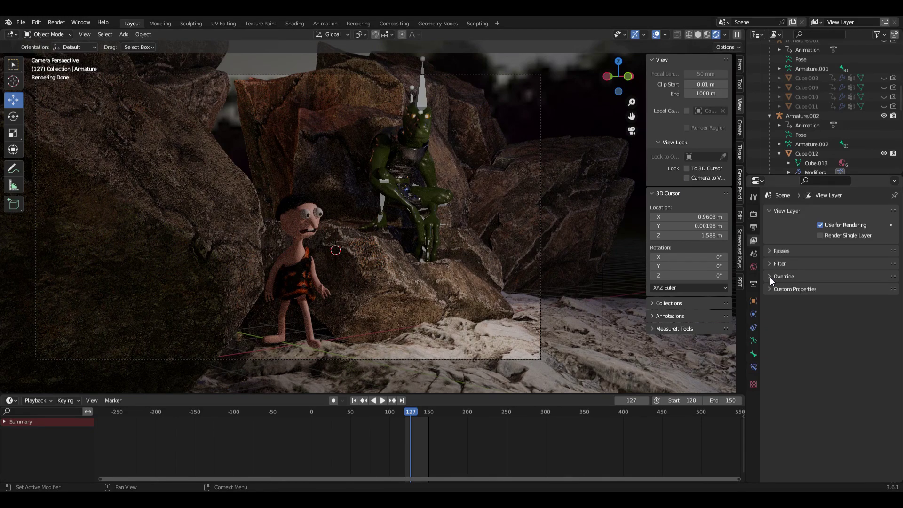
- Set the view layer's Material Override to Material.001
{"action": "left_click", "coordinate": [770, 277]}
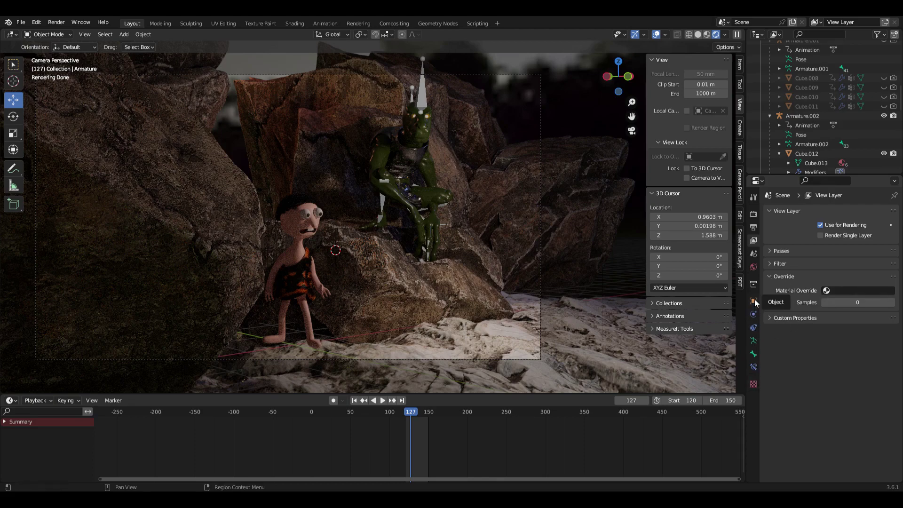
{"action": "left_click", "coordinate": [845, 290]}
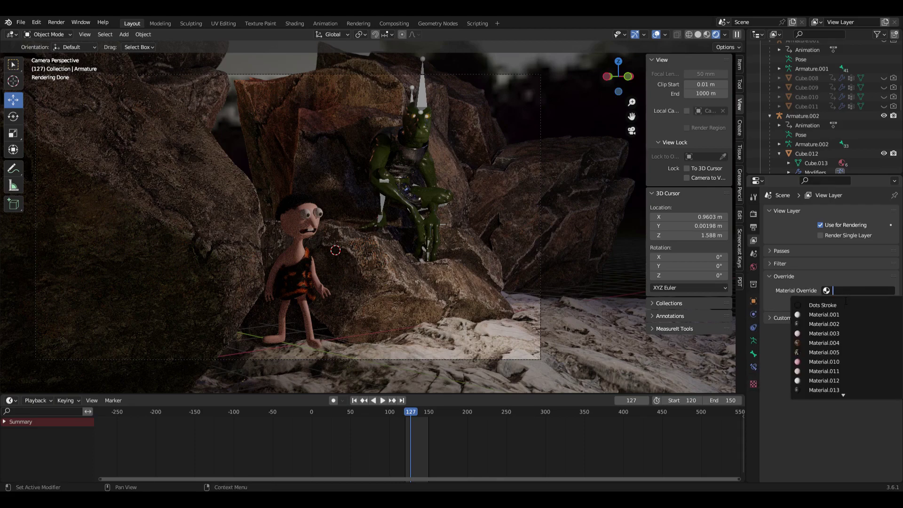
{"action": "left_click", "coordinate": [832, 316]}
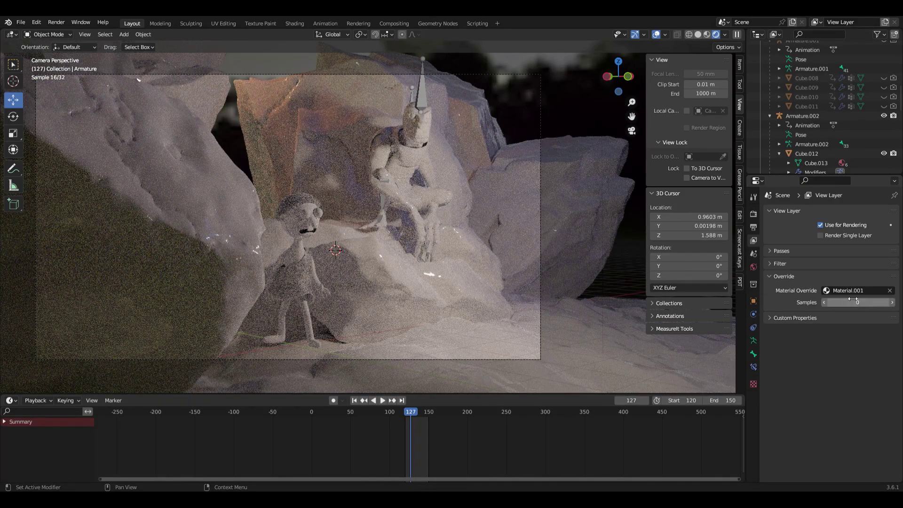
- Render the current frame with F12 and zoom in and out on the clay-grey result
{"action": "key", "text": "F12"}
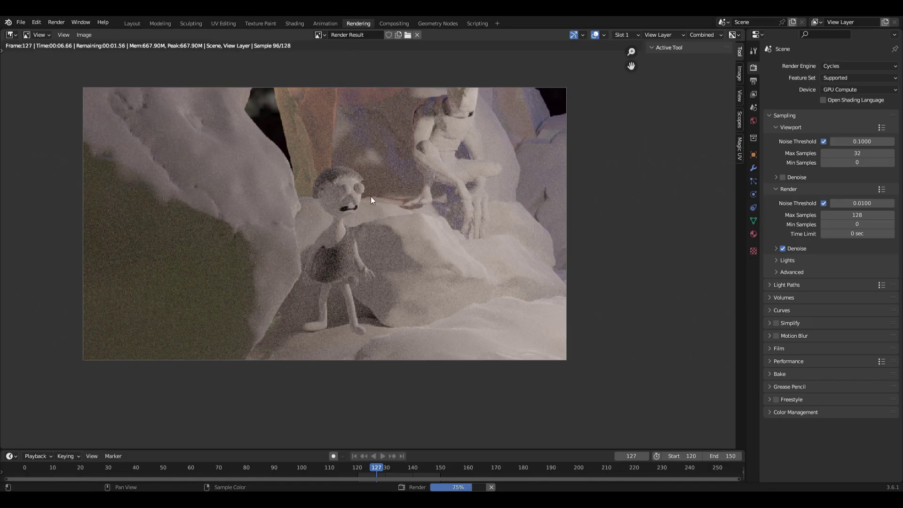
{"action": "scroll", "coordinate": [353, 257], "scroll_direction": "up", "scroll_amount": 6}
{"action": "scroll", "coordinate": [337, 258], "scroll_direction": "down", "scroll_amount": 2}
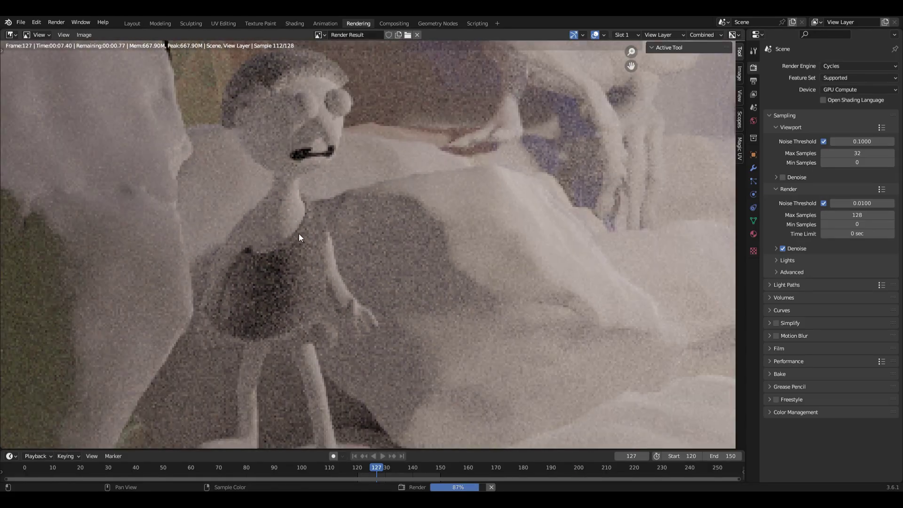
{"action": "scroll", "coordinate": [621, 216], "scroll_direction": "down", "scroll_amount": 2}
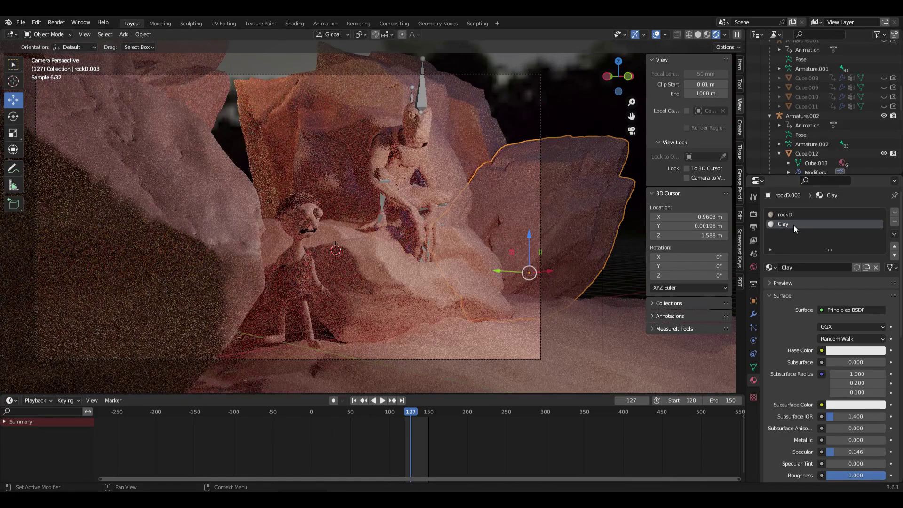
- Select Cube.012 and browse the Sample Materials library in the Material Library VX panel
{"action": "left_click", "coordinate": [754, 229]}
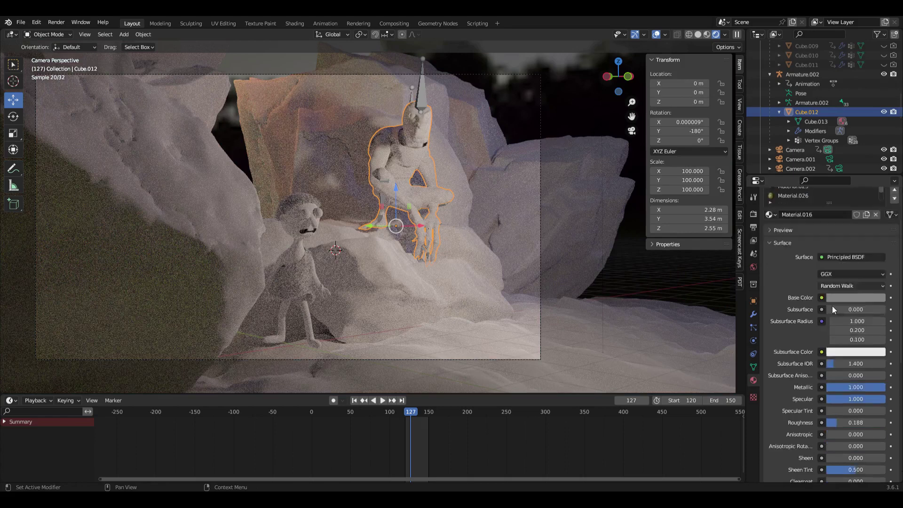
{"action": "scroll", "coordinate": [833, 306], "scroll_direction": "down", "scroll_amount": 3}
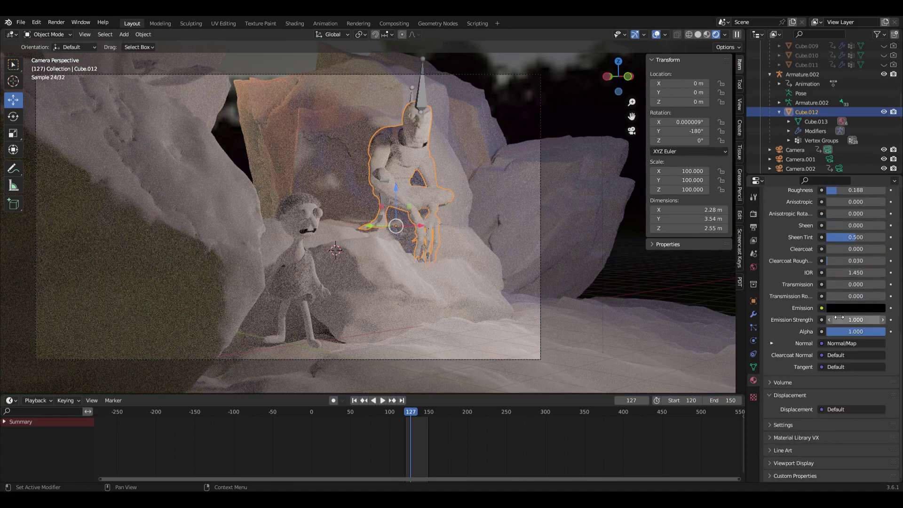
{"action": "left_click", "coordinate": [771, 438]}
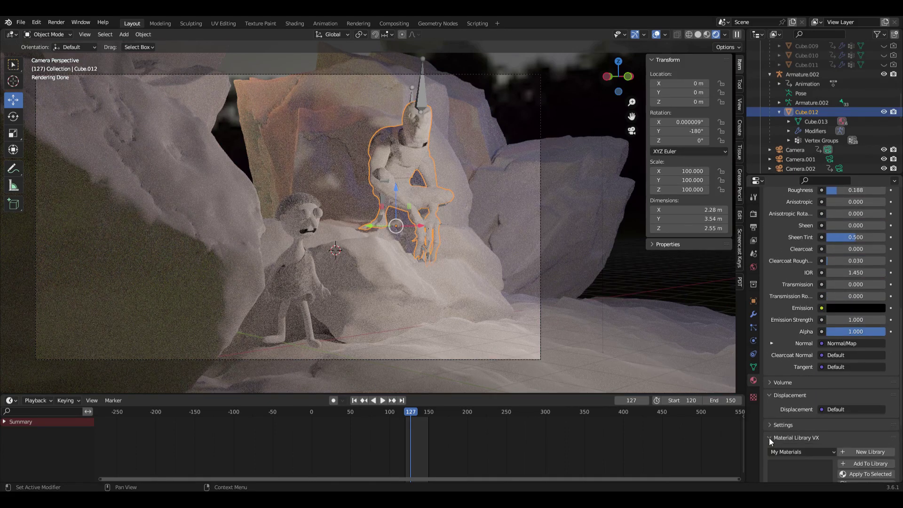
{"action": "scroll", "coordinate": [772, 438], "scroll_direction": "down", "scroll_amount": 5}
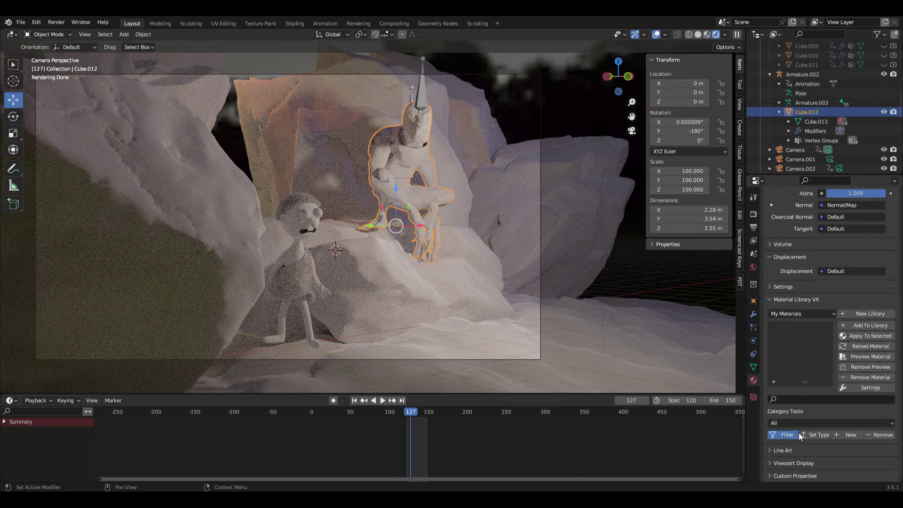
{"action": "left_click", "coordinate": [798, 314]}
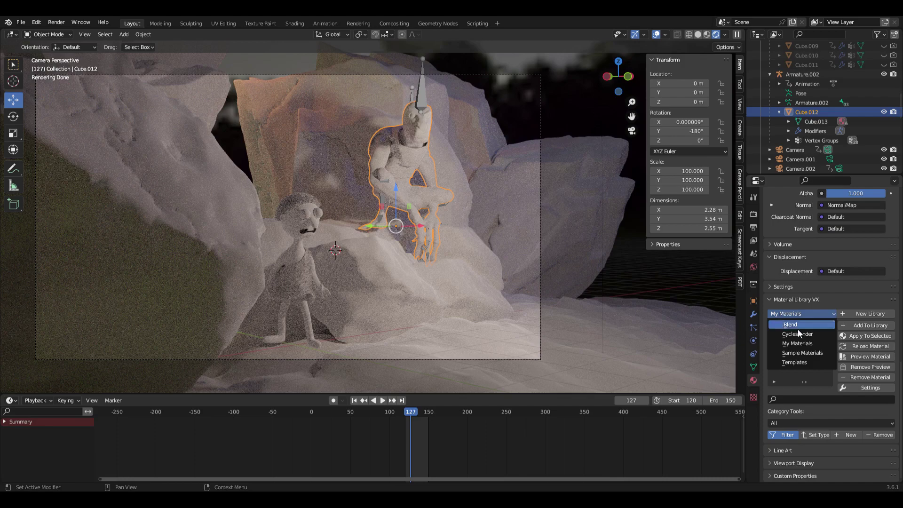
{"action": "left_click", "coordinate": [805, 354]}
{"action": "scroll", "coordinate": [798, 358], "scroll_direction": "down", "scroll_amount": 4}
{"action": "scroll", "coordinate": [798, 362], "scroll_direction": "down", "scroll_amount": 4}
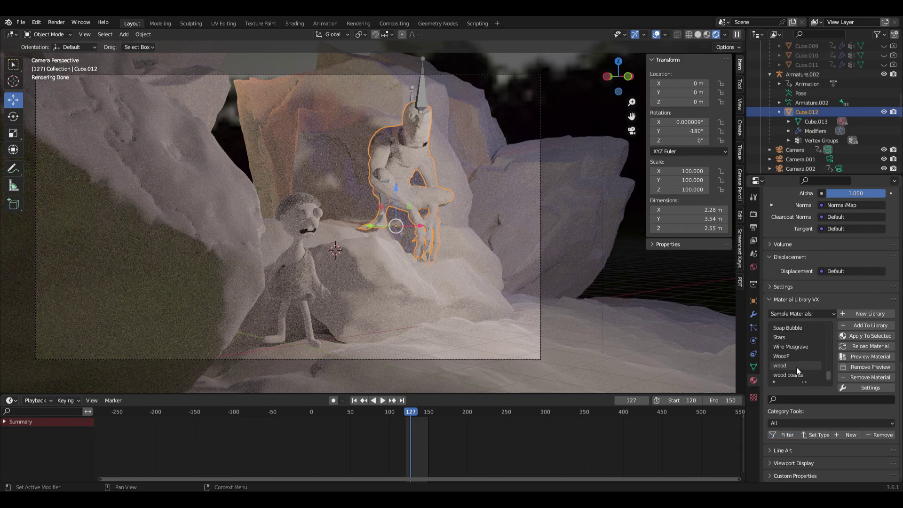
{"action": "scroll", "coordinate": [814, 364], "scroll_direction": "down", "scroll_amount": 1}
{"action": "scroll", "coordinate": [813, 364], "scroll_direction": "up", "scroll_amount": 4}
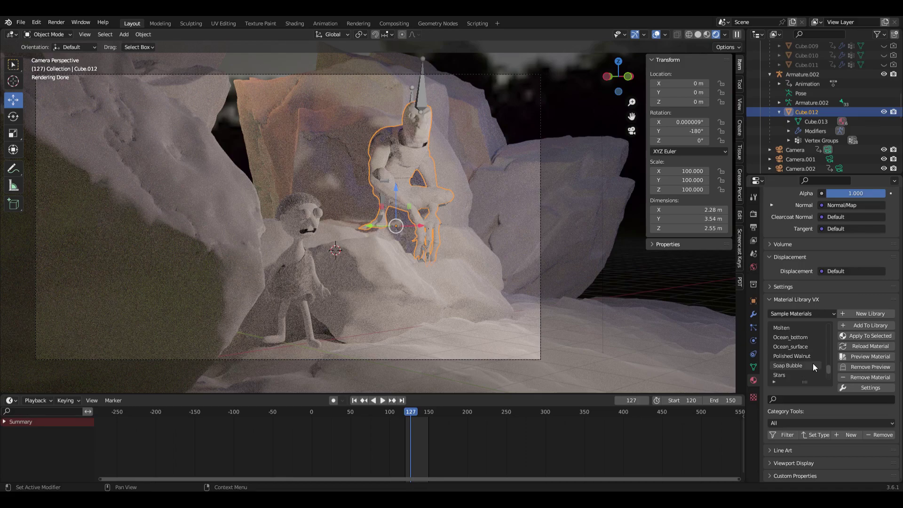
{"action": "key", "text": "Home"}
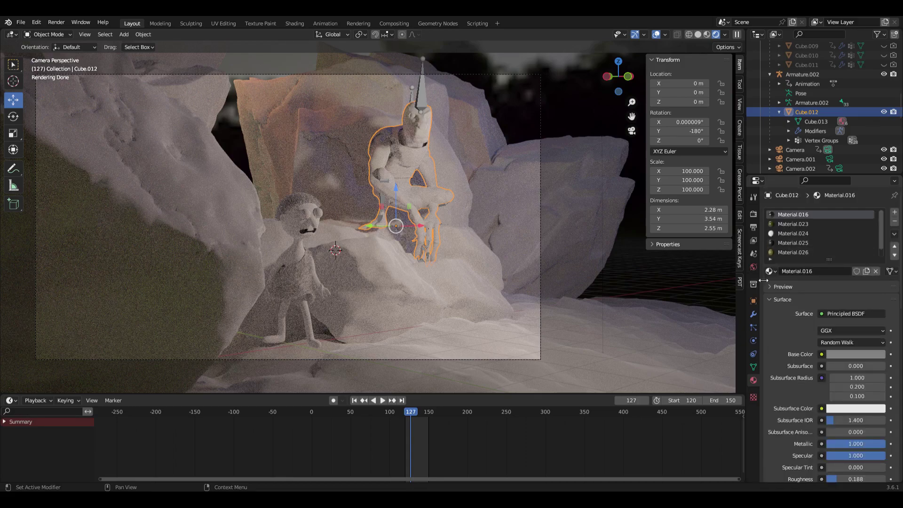
- Add a new material slot to Cube.012 and apply the Lemon sample material to it
{"action": "left_click", "coordinate": [895, 213]}
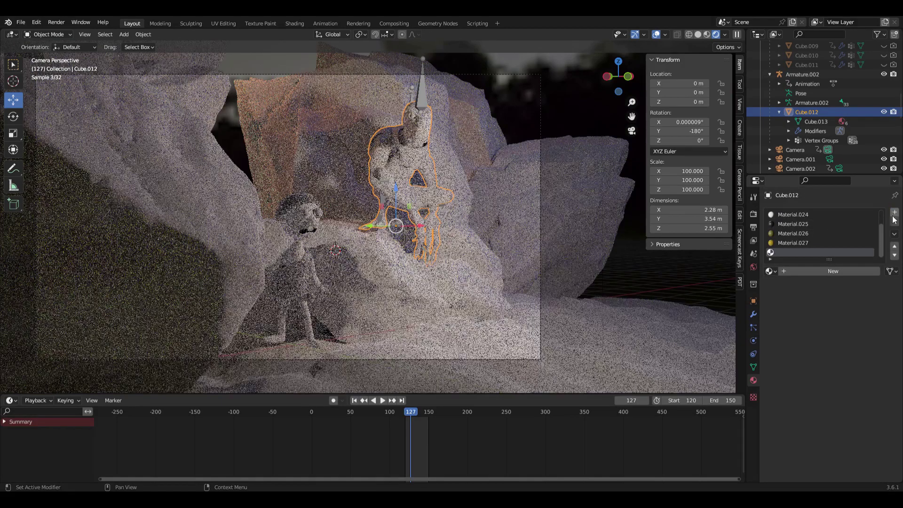
{"action": "left_click", "coordinate": [794, 272]}
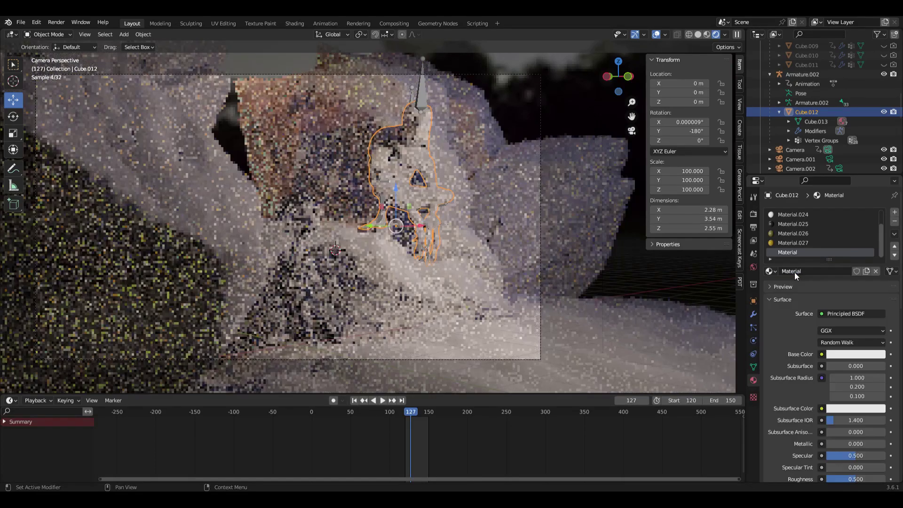
{"action": "scroll", "coordinate": [841, 339], "scroll_direction": "down", "scroll_amount": 6}
{"action": "scroll", "coordinate": [846, 385], "scroll_direction": "down", "scroll_amount": 10}
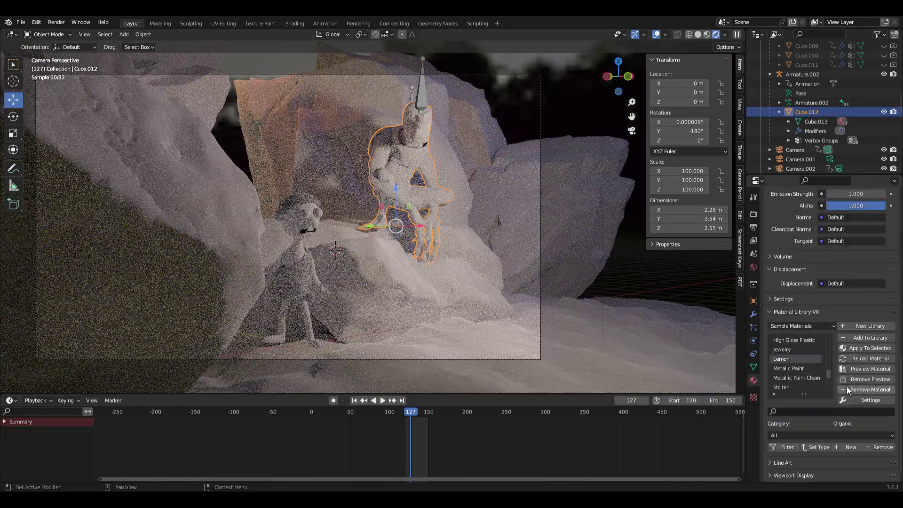
{"action": "left_click", "coordinate": [874, 348]}
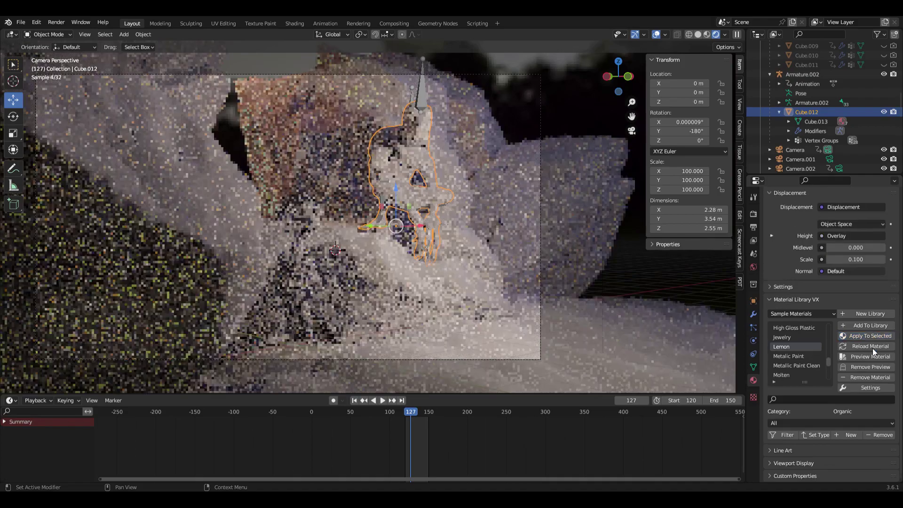
{"action": "scroll", "coordinate": [863, 325], "scroll_direction": "up", "scroll_amount": 8}
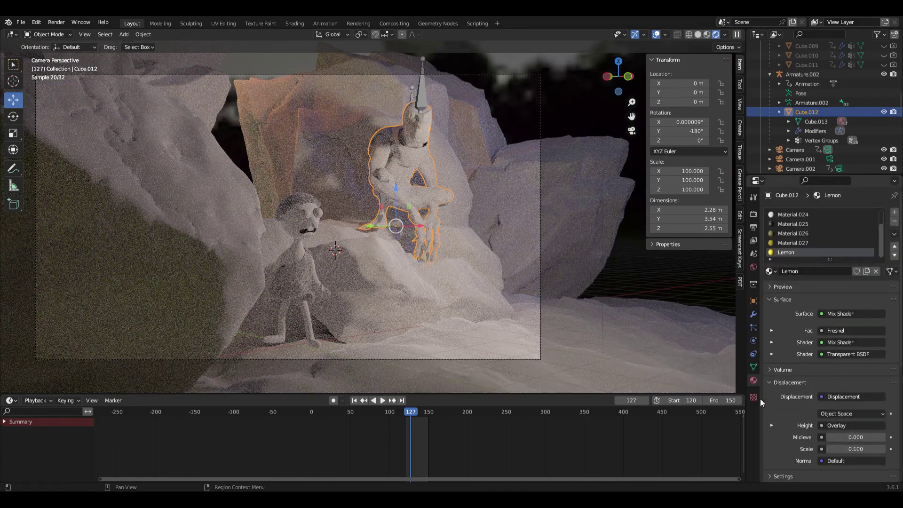
{"action": "left_click", "coordinate": [753, 239]}
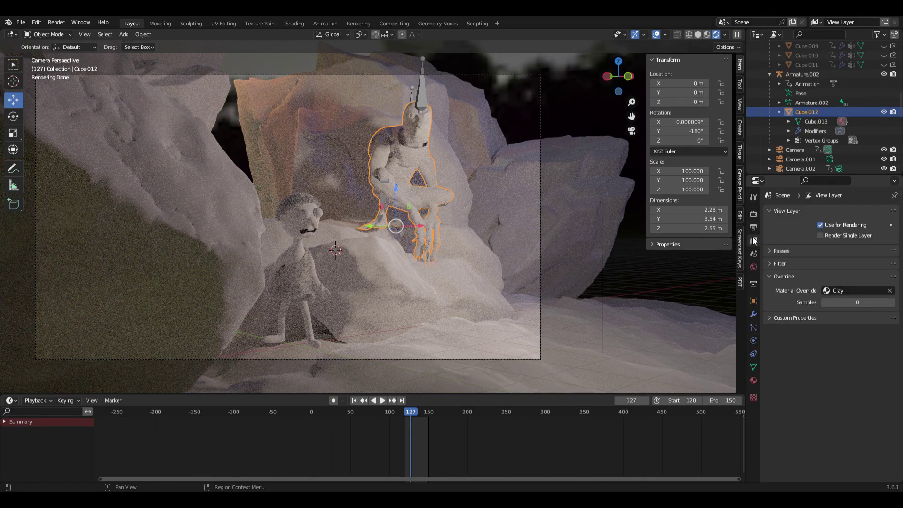
- Change the view layer Material Override from Clay to Lemon and open the Rendering workspace
{"action": "left_click", "coordinate": [861, 291]}
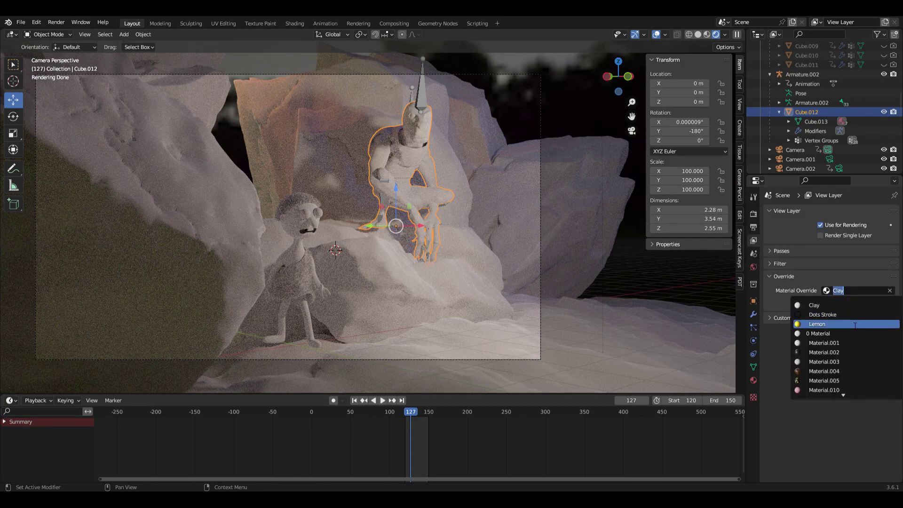
{"action": "left_click", "coordinate": [851, 324]}
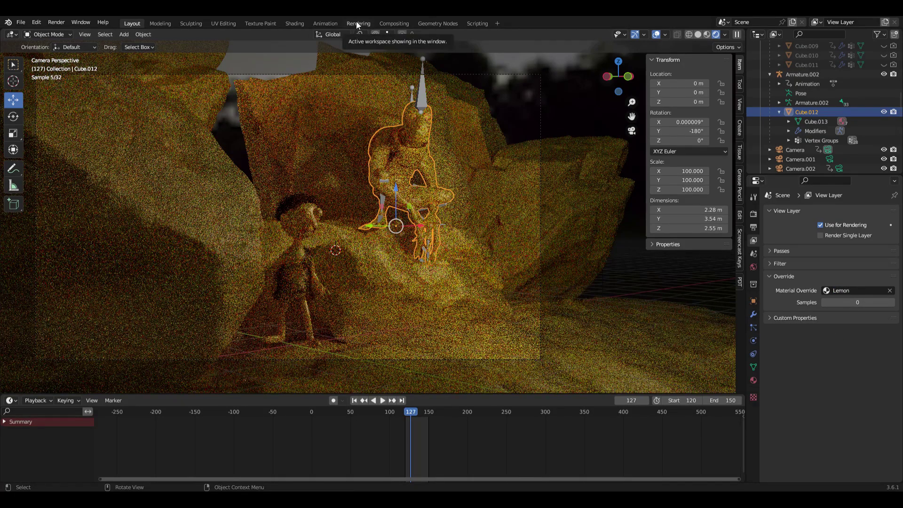
{"action": "left_click", "coordinate": [357, 24]}
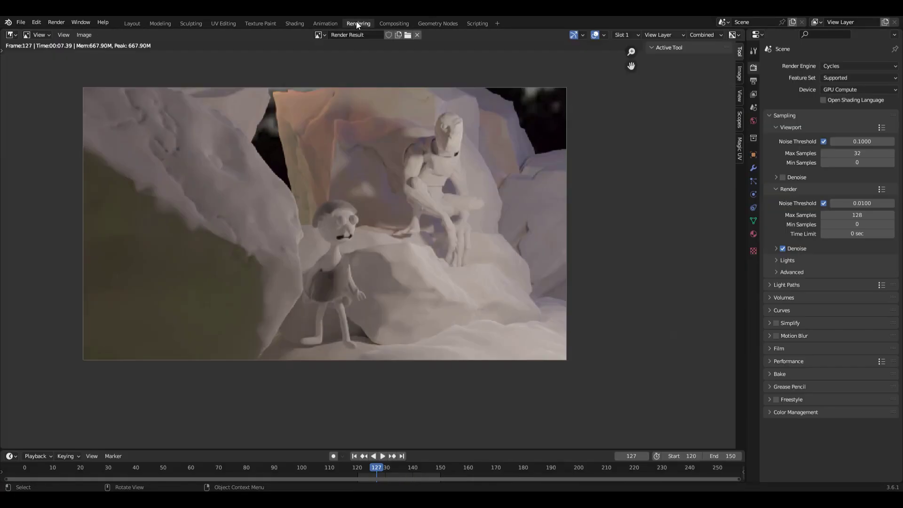
- Render frame 127 into the empty Slot 2 to get the yellow Lemon-override image
{"action": "left_click", "coordinate": [629, 34]}
{"action": "left_click", "coordinate": [629, 55]}
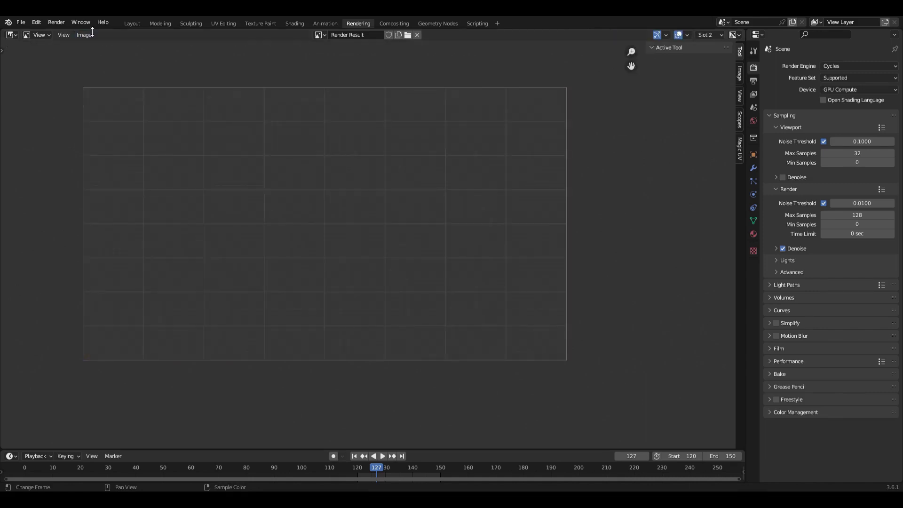
{"action": "left_click", "coordinate": [56, 23]}
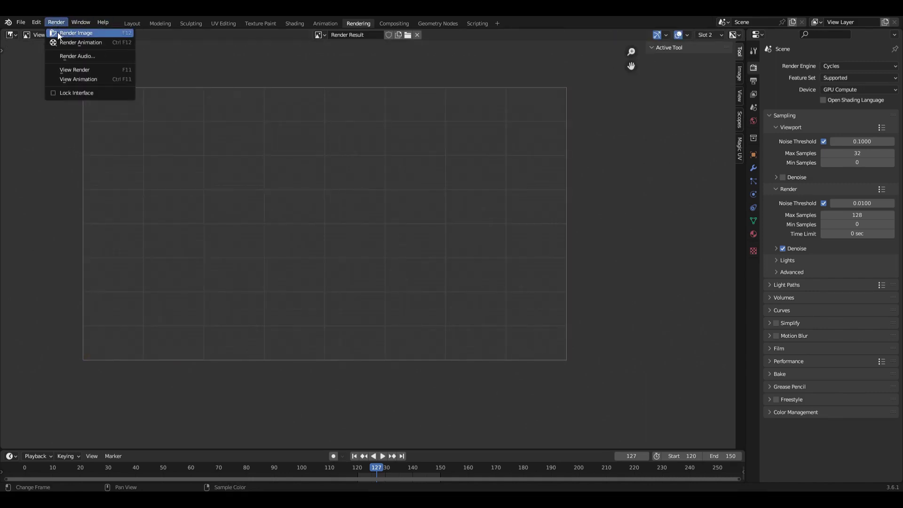
{"action": "left_click", "coordinate": [58, 33]}
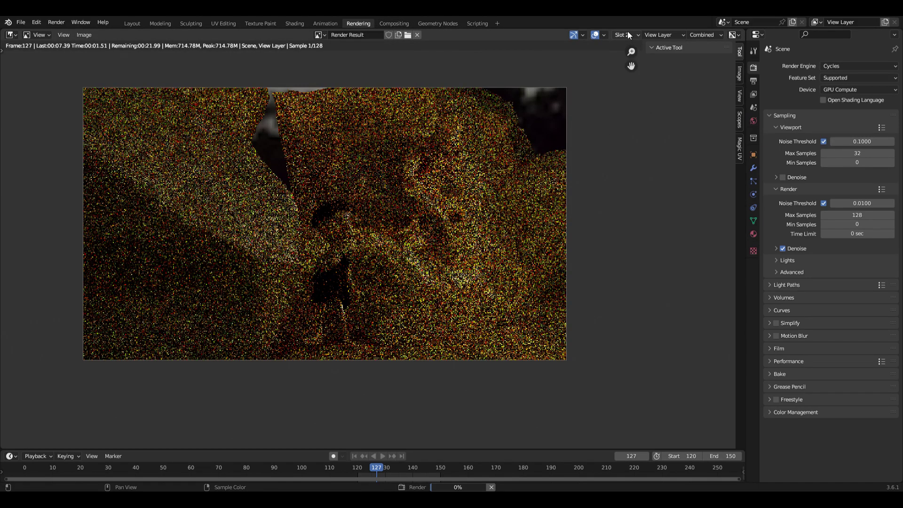
- Compare the Slot 2 Lemon render against the Slot 1 clay render, zooming in to inspect
{"action": "left_click", "coordinate": [629, 35]}
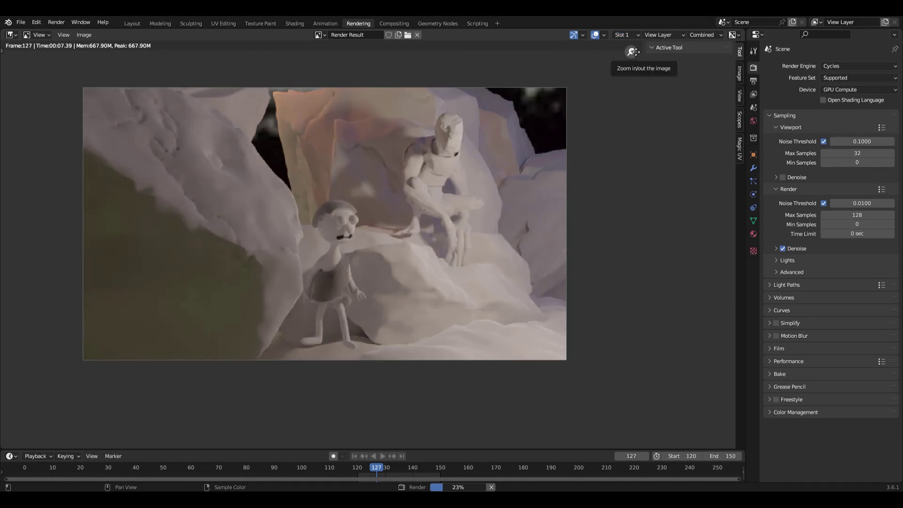
{"action": "left_click", "coordinate": [624, 35]}
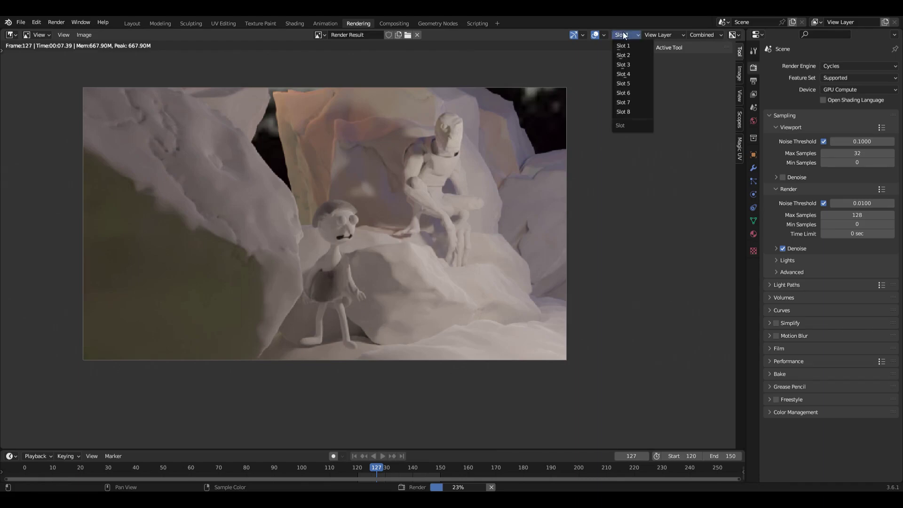
{"action": "left_click", "coordinate": [628, 56]}
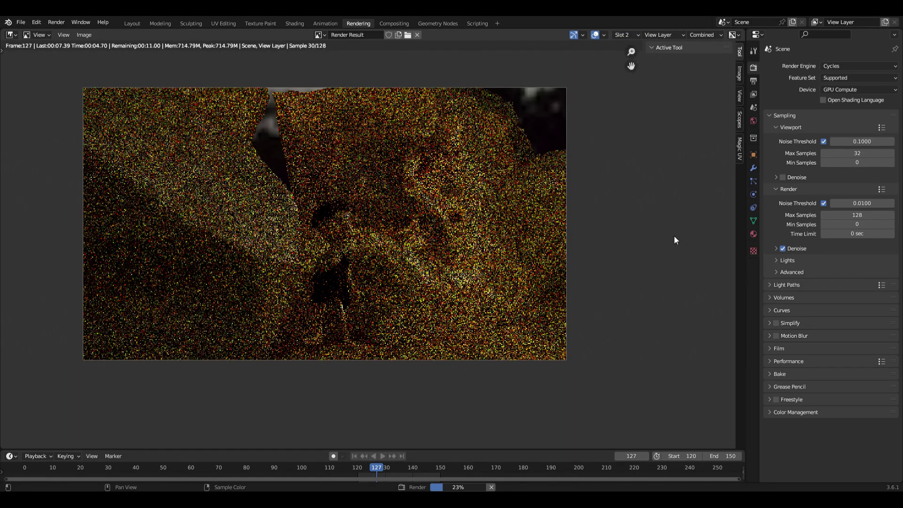
{"action": "scroll", "coordinate": [391, 281], "scroll_direction": "up", "scroll_amount": 7}
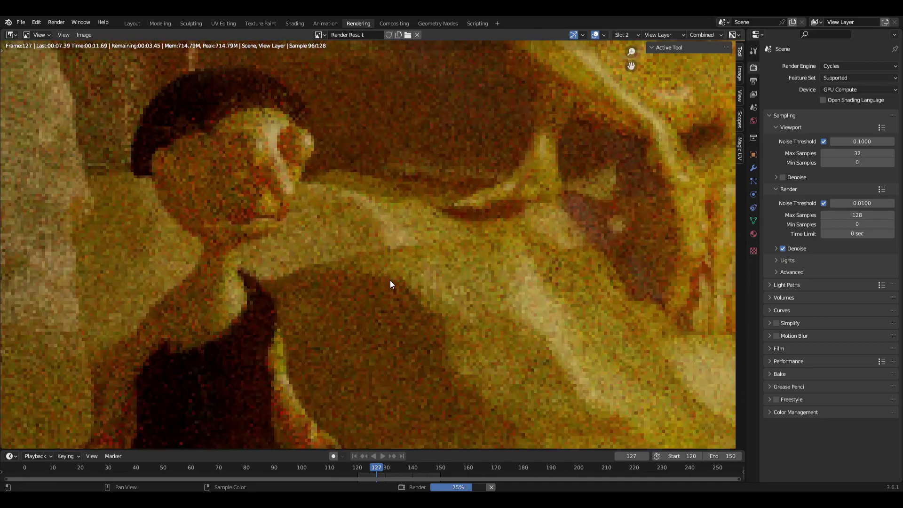
{"action": "scroll", "coordinate": [370, 248], "scroll_direction": "down", "scroll_amount": 4}
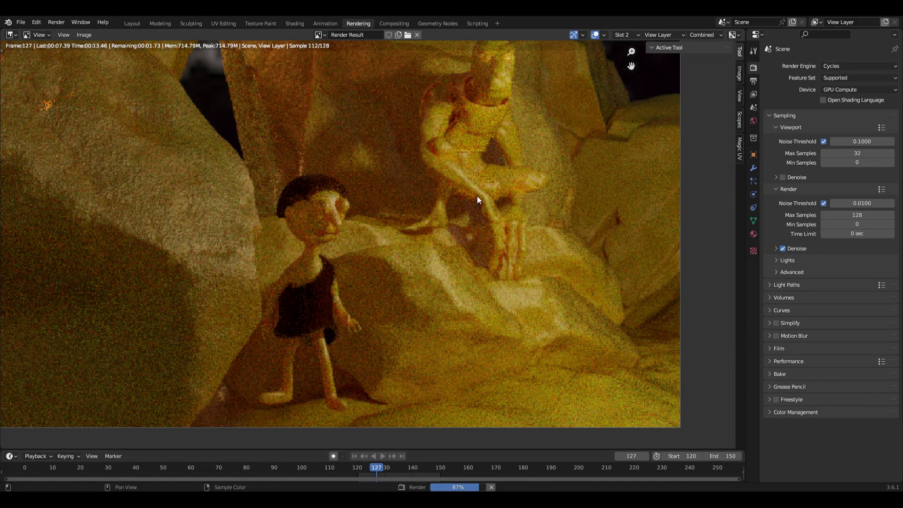
{"action": "scroll", "coordinate": [106, 242], "scroll_direction": "up", "scroll_amount": 1}
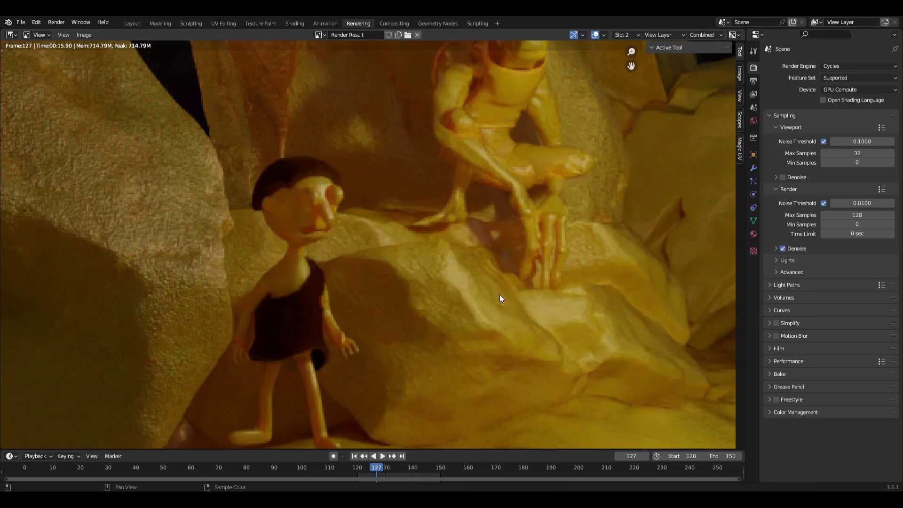
{"action": "scroll", "coordinate": [498, 287], "scroll_direction": "down", "scroll_amount": 2}
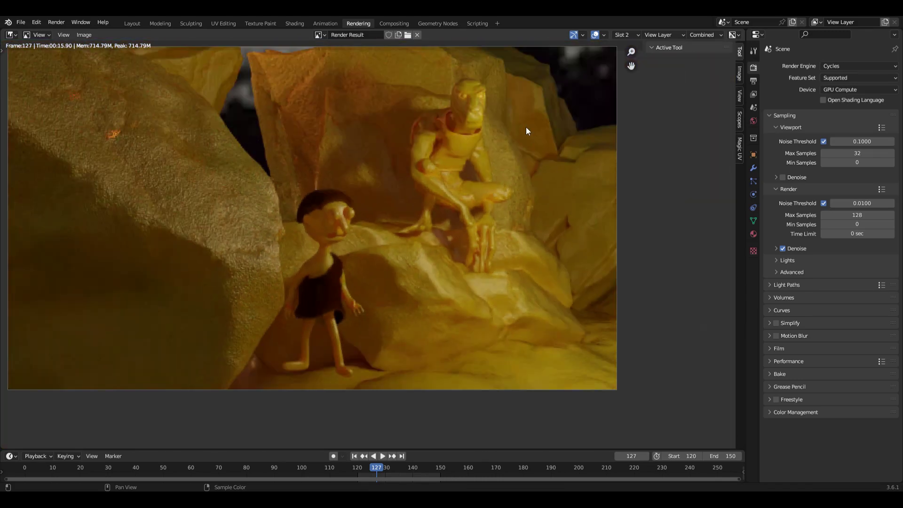
{"action": "scroll", "coordinate": [515, 86], "scroll_direction": "up", "scroll_amount": 1}
{"action": "scroll", "coordinate": [515, 94], "scroll_direction": "down", "scroll_amount": 3}
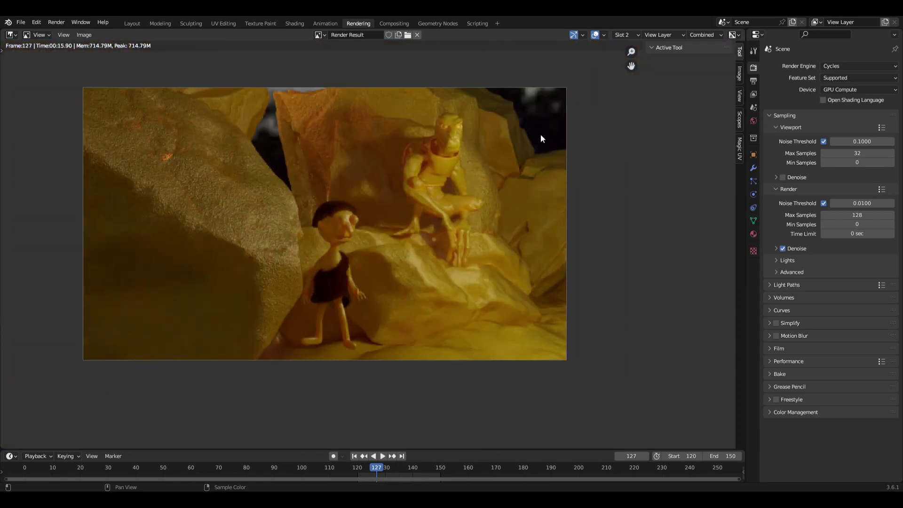